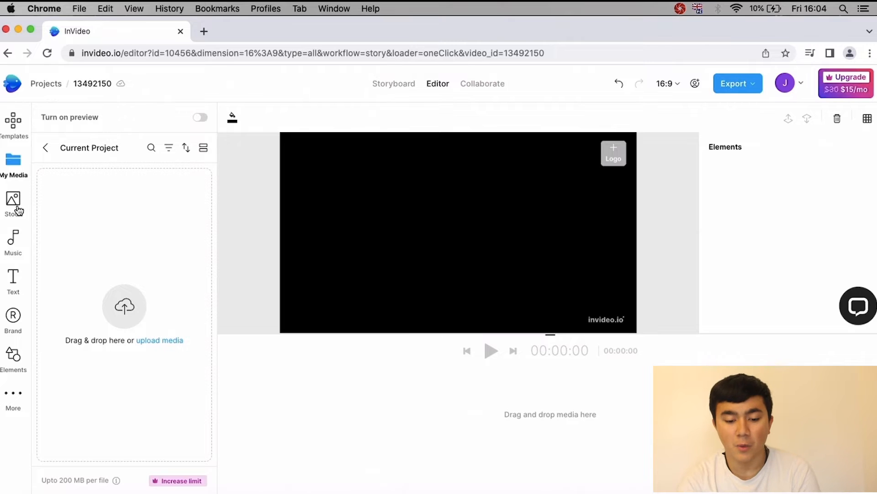
# - Add the stock video of hundred-dollar bills to the scene, trimmed to its first 6 seconds or so
pyautogui.click(17, 206)
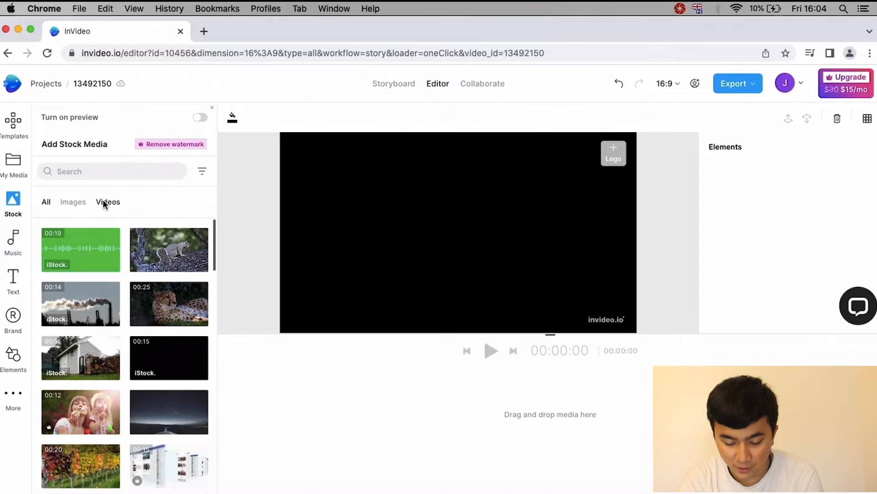
pyautogui.click(103, 201)
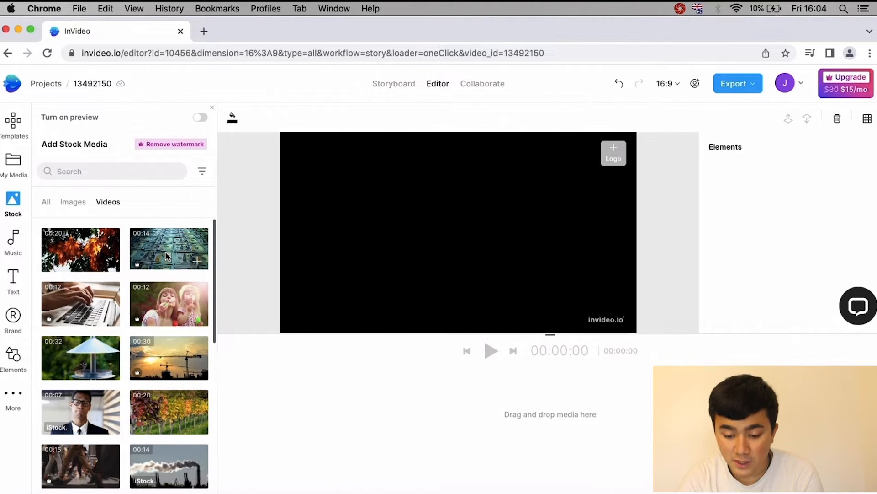
pyautogui.click(197, 265)
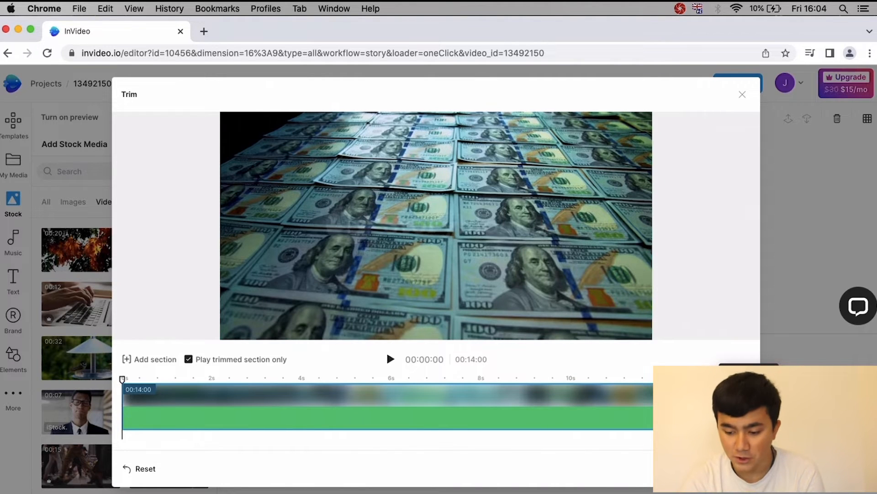
pyautogui.moveTo(748, 386); pyautogui.dragTo(392, 384)
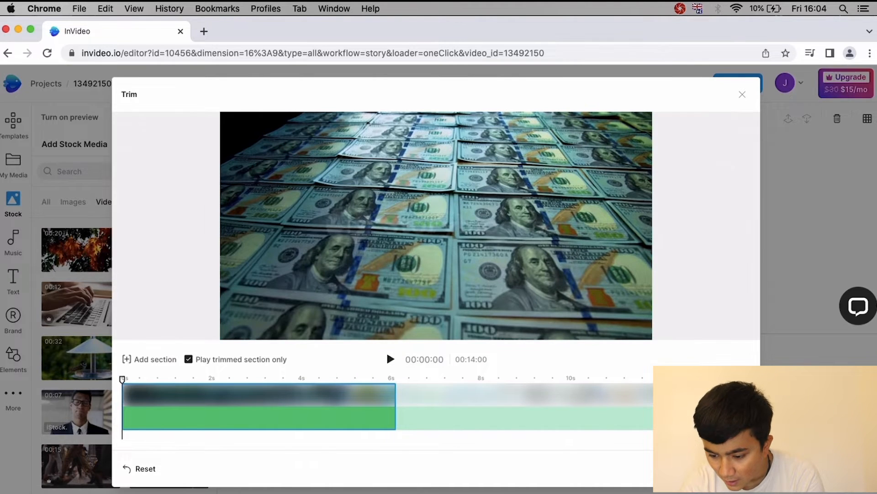
pyautogui.click(731, 469)
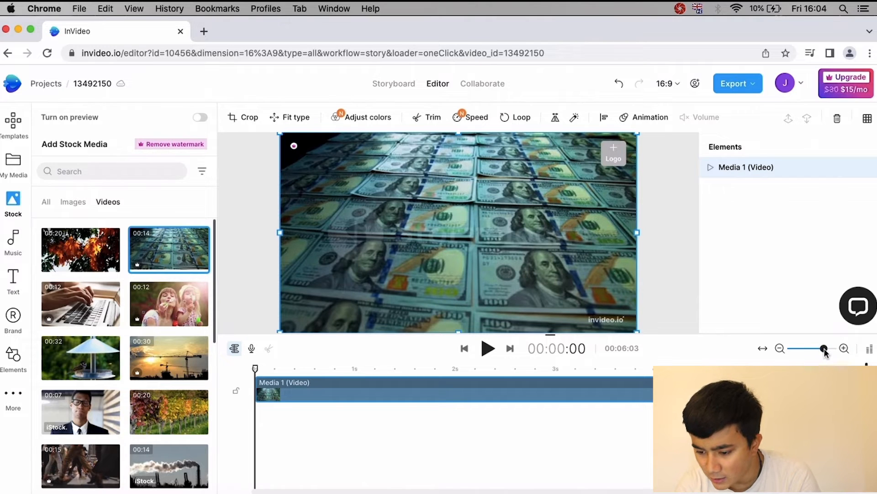
pyautogui.moveTo(825, 351); pyautogui.dragTo(822, 353)
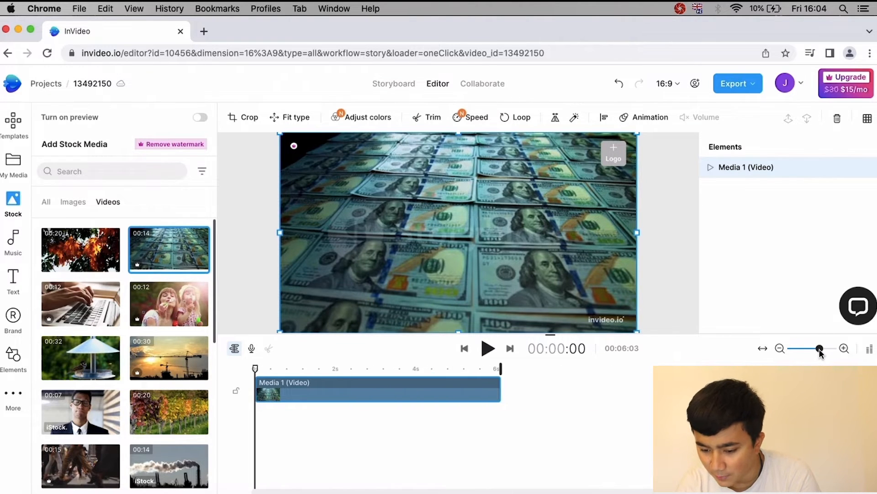
# - Preview the track Fortitude from the Cinematic music genre and add it to the scene
pyautogui.click(14, 242)
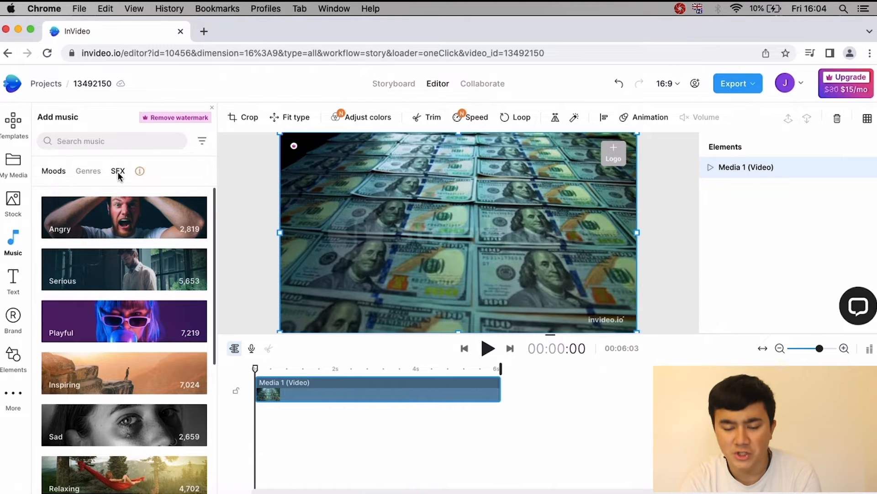
pyautogui.click(88, 173)
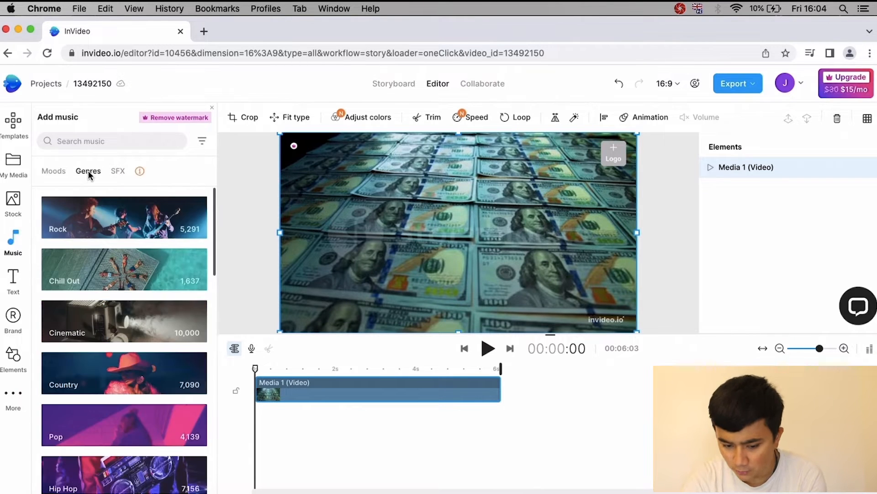
pyautogui.click(91, 321)
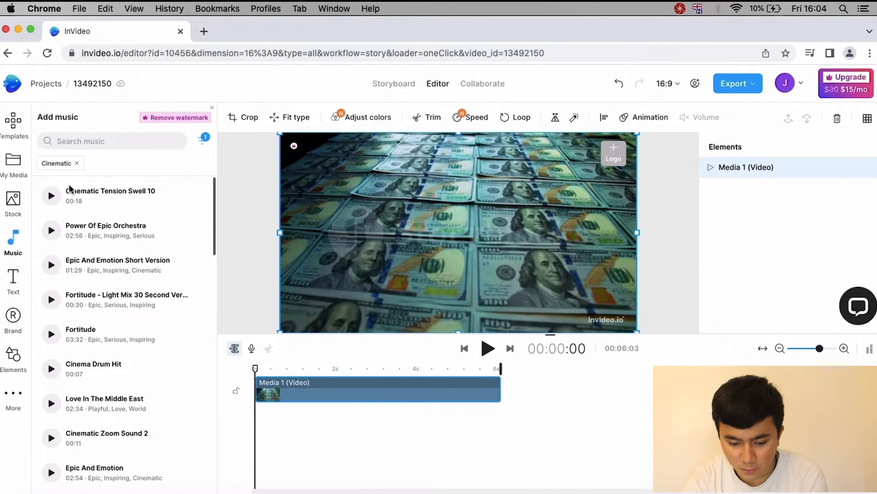
pyautogui.scroll(-3, 73, 343)
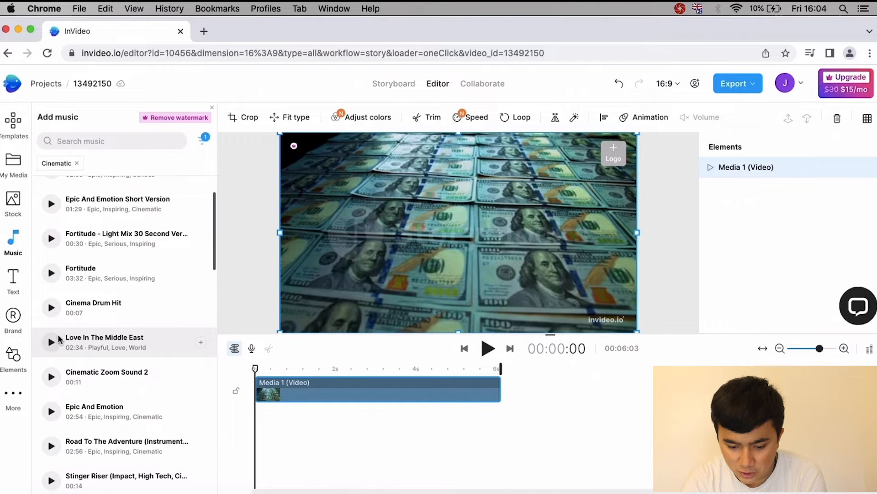
pyautogui.click(51, 275)
pyautogui.click(51, 274)
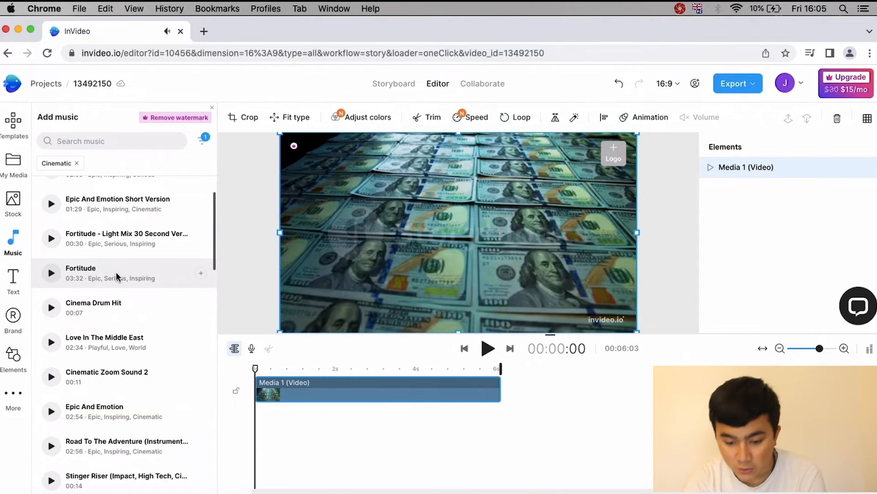
pyautogui.click(201, 273)
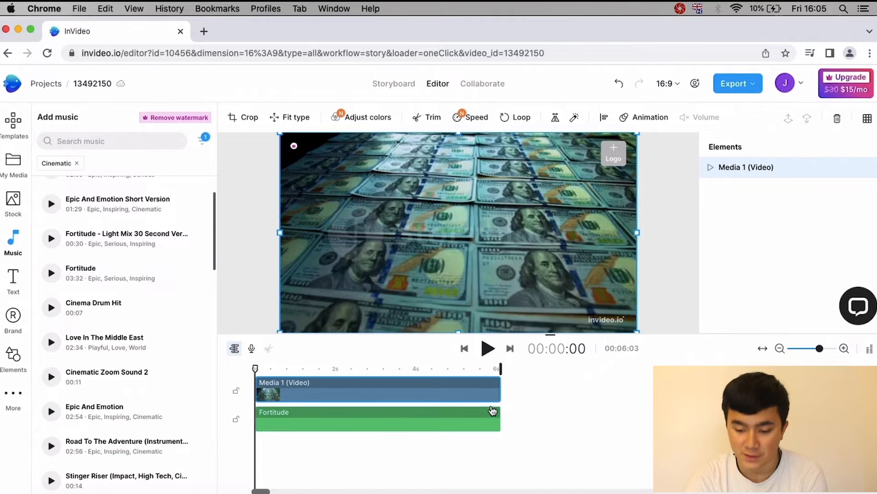
pyautogui.moveTo(500, 416); pyautogui.dragTo(531, 418)
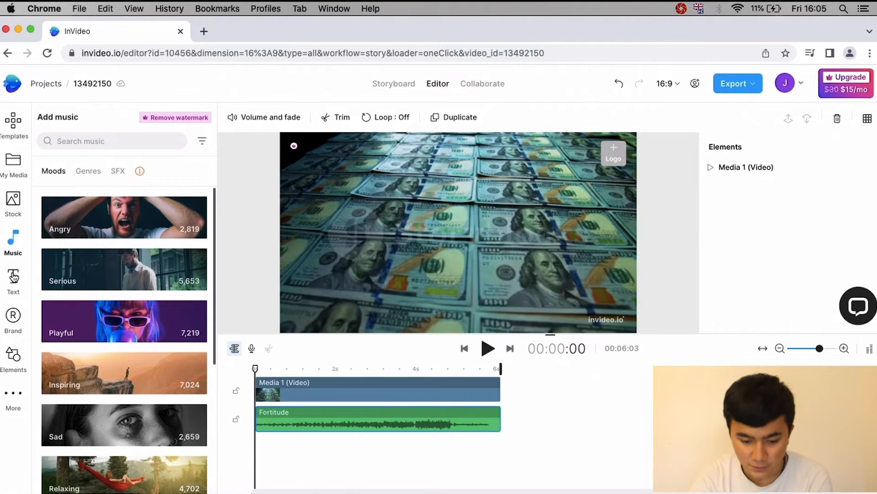
# - Look through the text styles and add a plain heading over the video
pyautogui.click(13, 276)
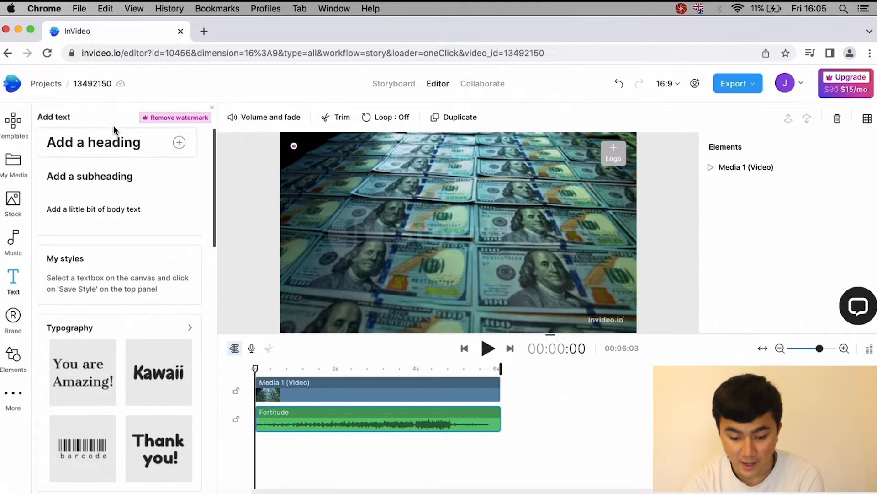
pyautogui.scroll(-5, 131, 345)
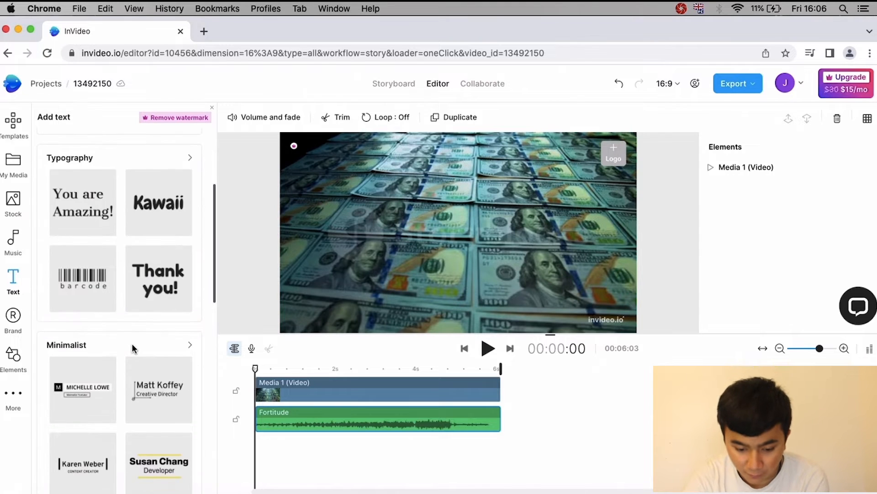
pyautogui.scroll(-4, 150, 382)
pyautogui.scroll(10, 133, 275)
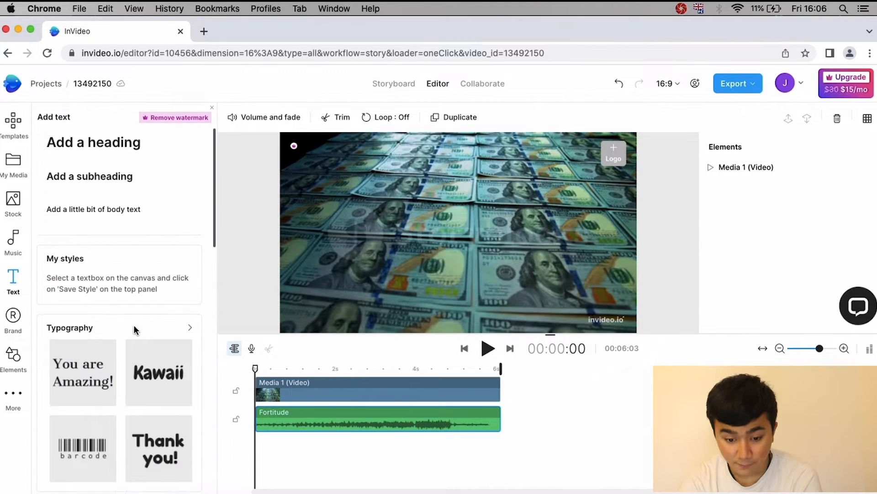
pyautogui.click(98, 143)
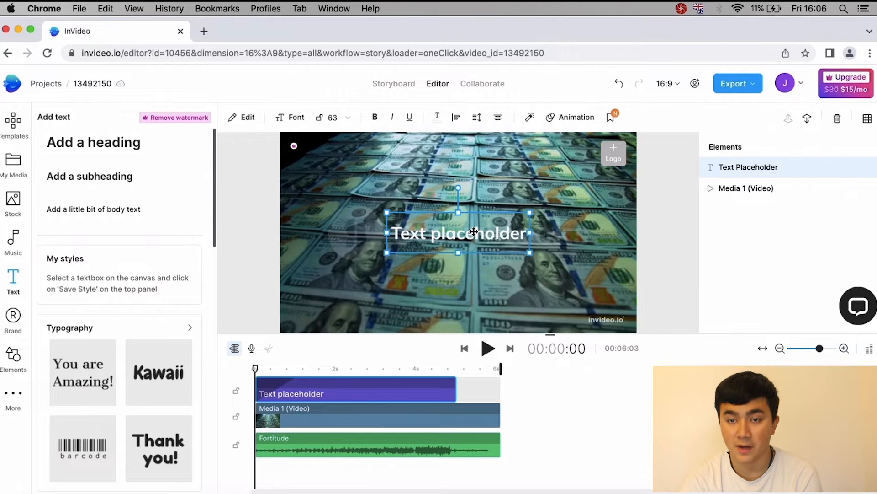
# - Change the heading text to "Hello There!" and move it to the lower-left corner of the video frame
pyautogui.doubleClick(428, 236)
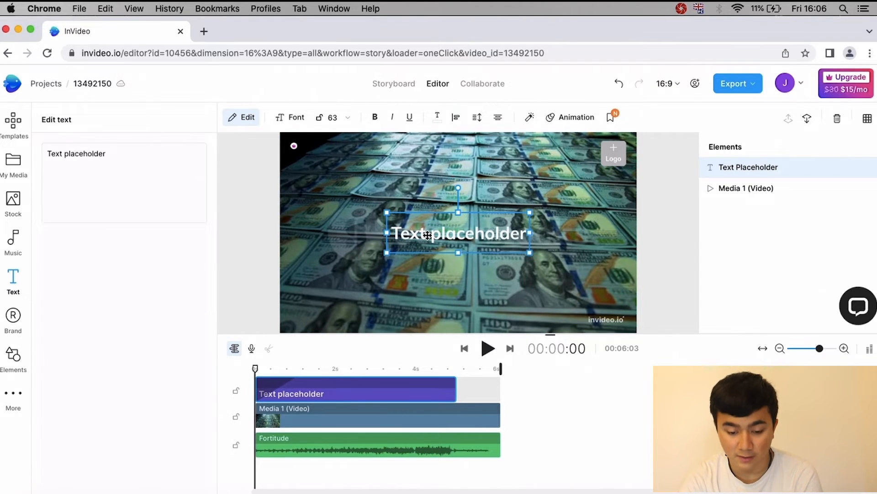
pyautogui.click(118, 169)
pyautogui.press('BackSpace')
pyautogui.press('BackSpace')
pyautogui.press('BackSpace')
pyautogui.press('BackSpace')
pyautogui.press('BackSpace')
pyautogui.press('BackSpace')
pyautogui.press('BackSpace')
pyautogui.press('BackSpace')
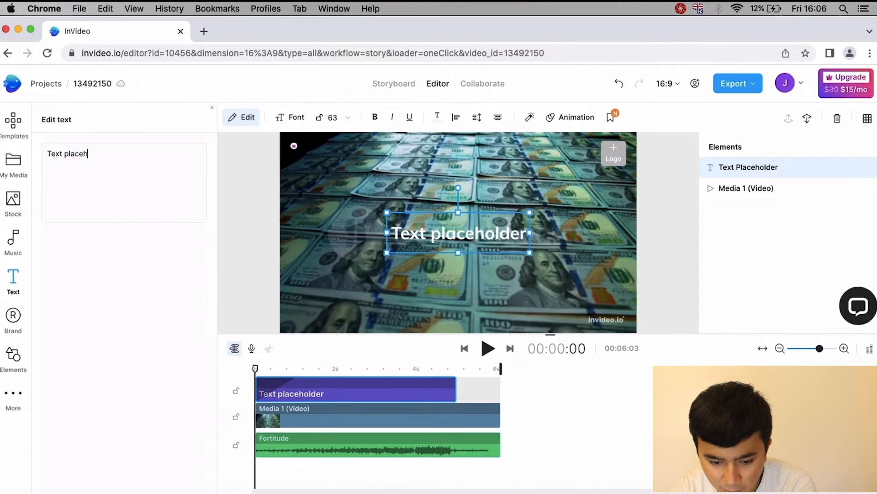
pyautogui.press('BackSpace')
pyautogui.press('BackSpace')
pyautogui.press('BackSpace')
pyautogui.press('BackSpace')
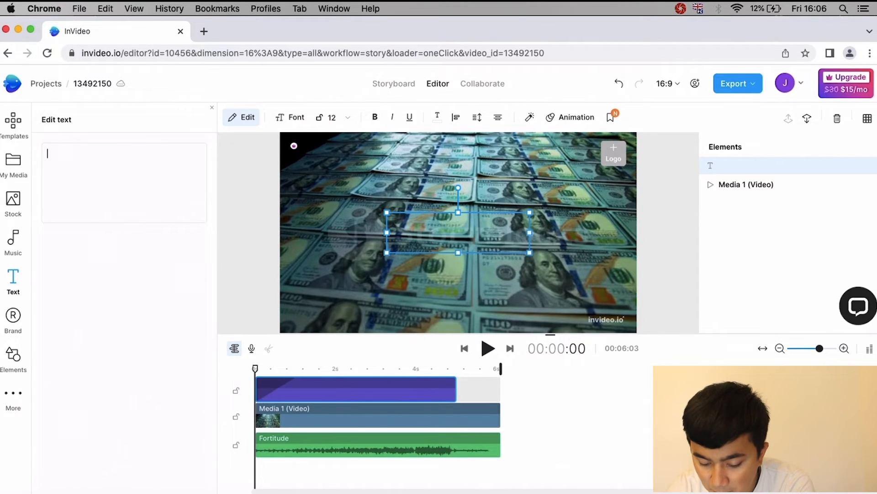
pyautogui.write('Hello There!')
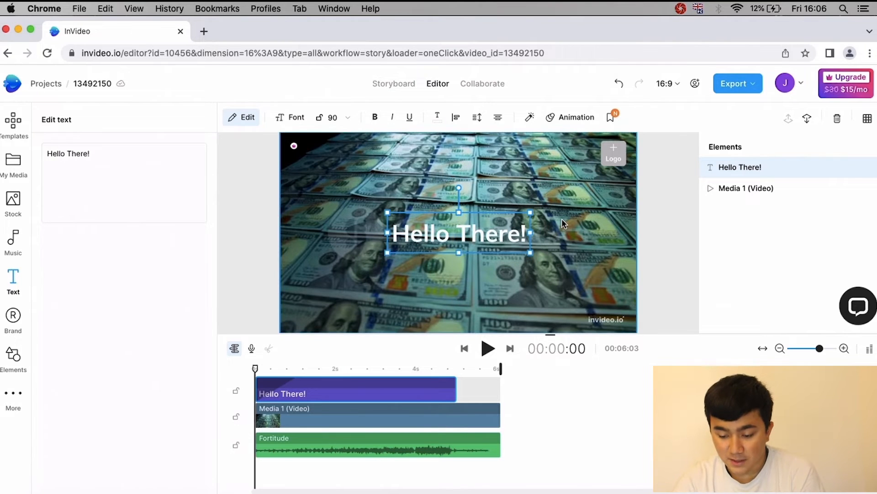
pyautogui.moveTo(455, 244); pyautogui.dragTo(356, 303)
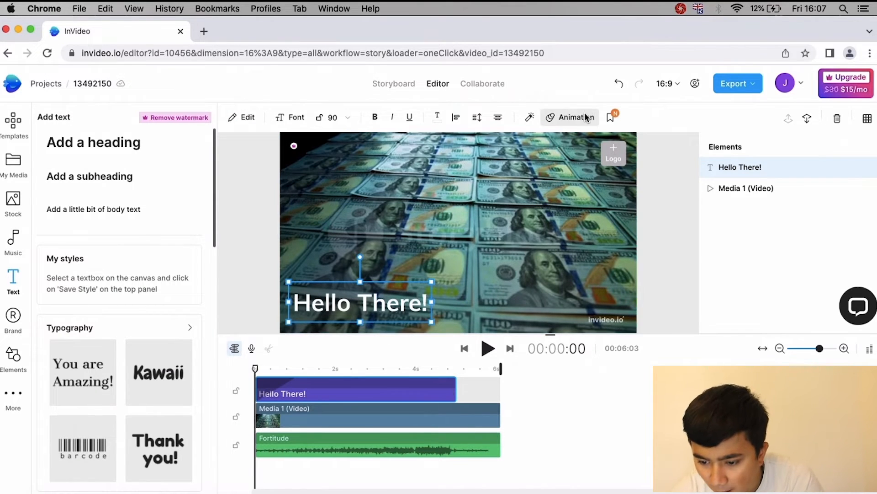
# - Give the "Hello There!" textbox a Fade animation on its way out and play the scene to preview it
pyautogui.click(587, 117)
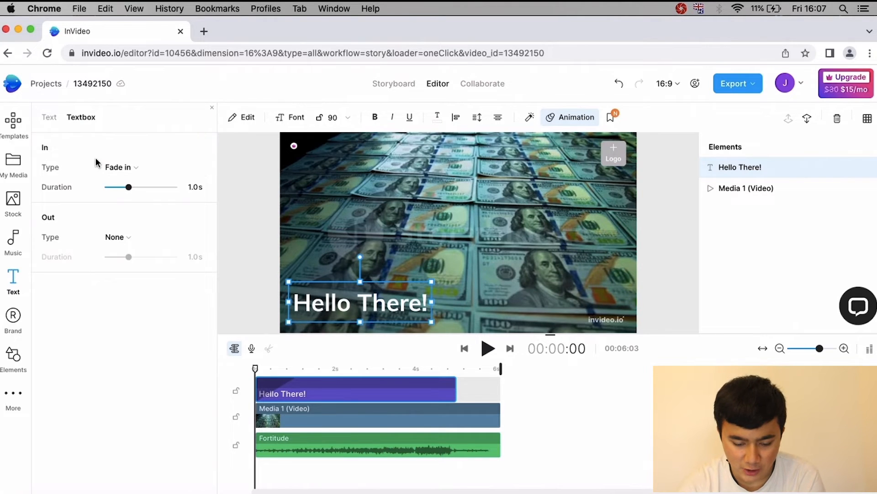
pyautogui.click(128, 171)
pyautogui.moveTo(129, 207)
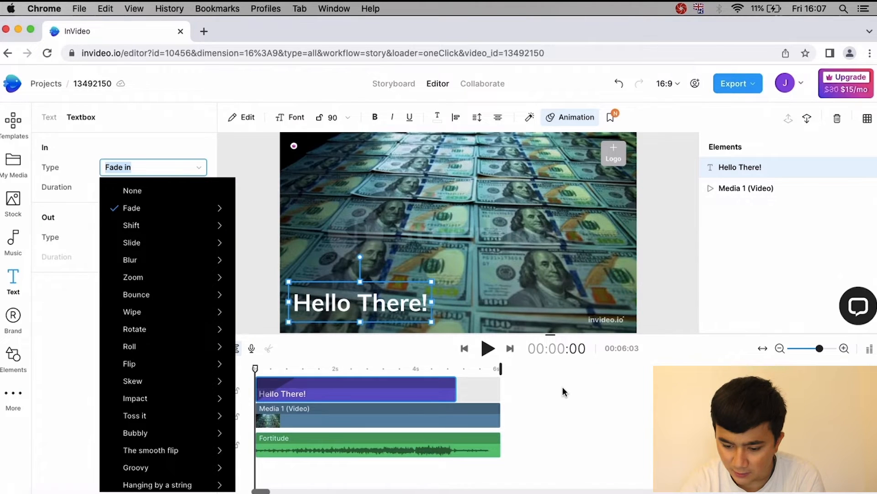
pyautogui.click(54, 299)
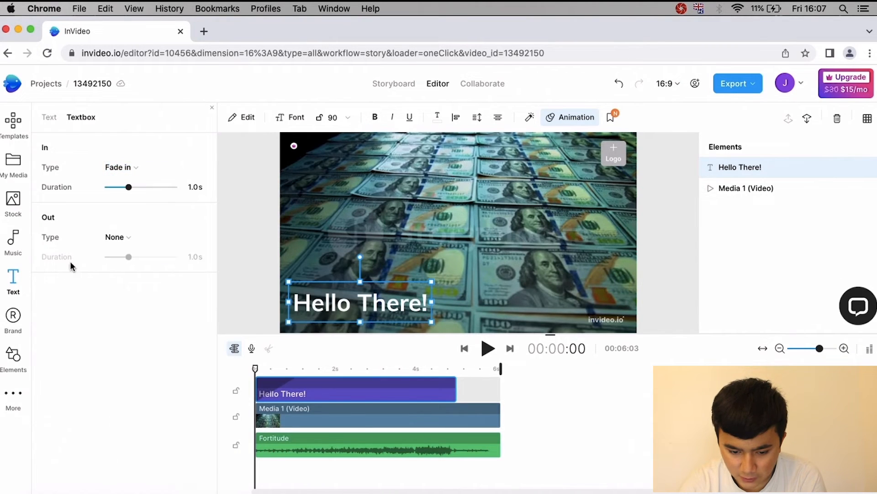
pyautogui.click(123, 239)
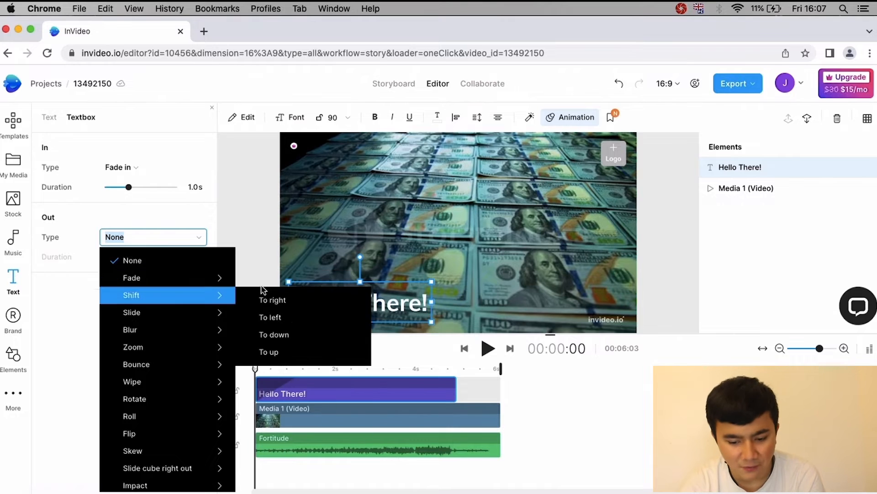
pyautogui.click(184, 277)
pyautogui.press('space')
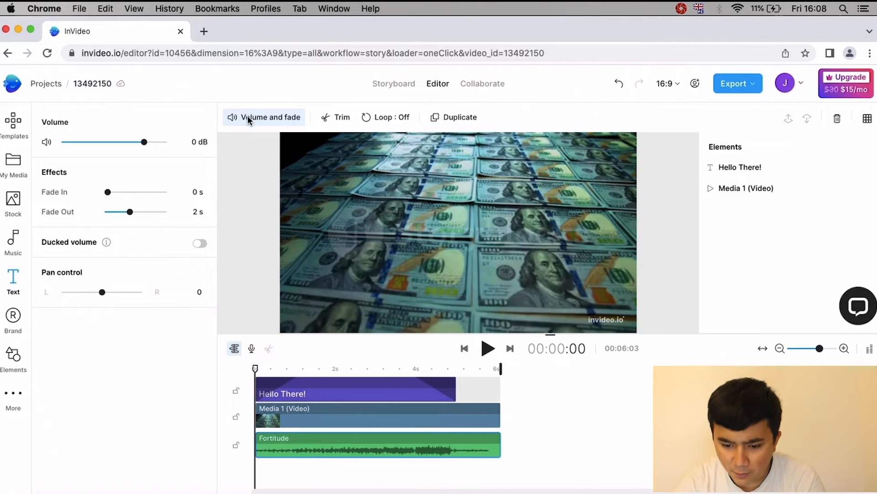
# - Review the Fortitude track's fade settings, and extend the "Hello There!" text to the end of the scene
pyautogui.moveTo(108, 192)
pyautogui.mouseDown()
pyautogui.moveTo(145, 192)
pyautogui.moveTo(108, 192)
pyautogui.mouseUp()
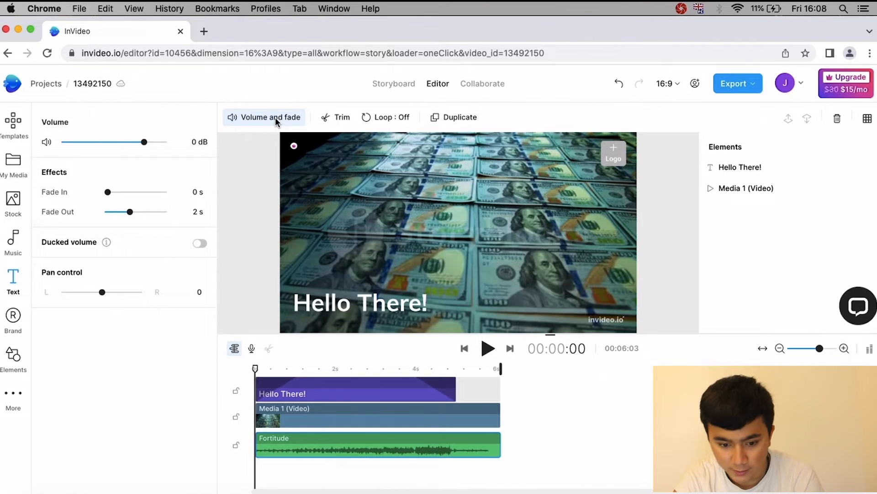
pyautogui.click(345, 358)
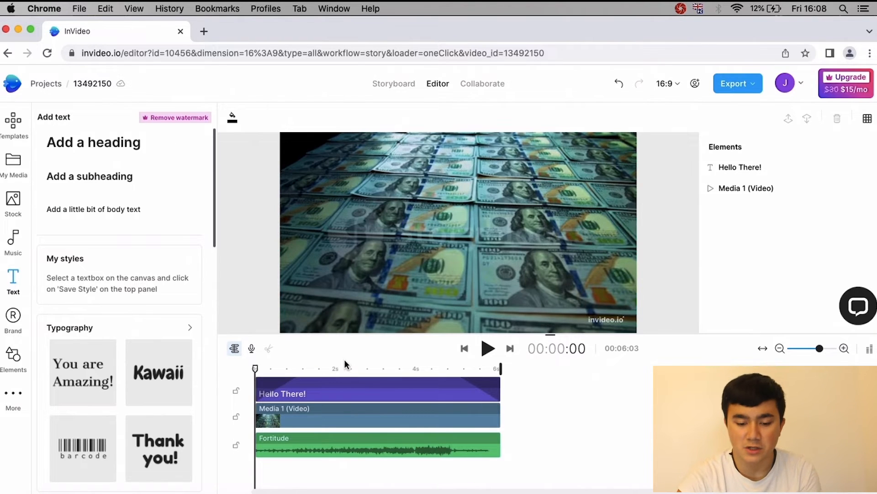
# - Add a blank scene after the first one and show the timeline with all scenes side by side
pyautogui.click(12, 131)
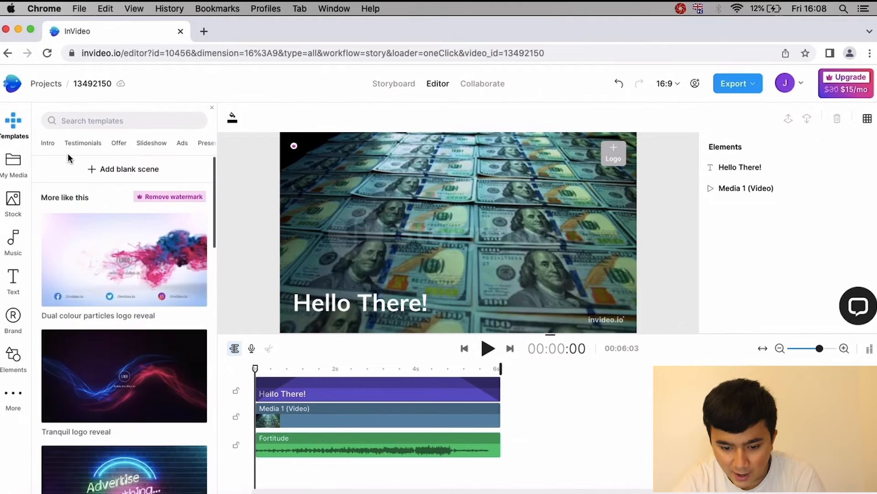
pyautogui.click(134, 169)
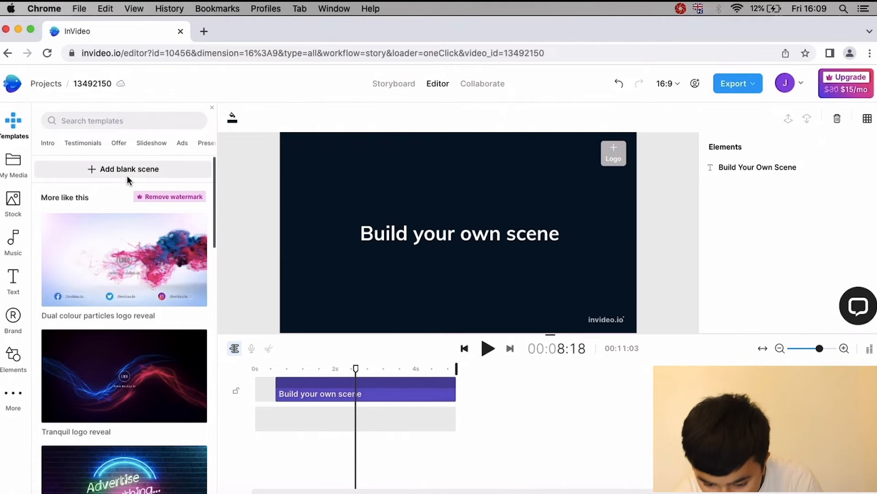
pyautogui.moveTo(236, 353)
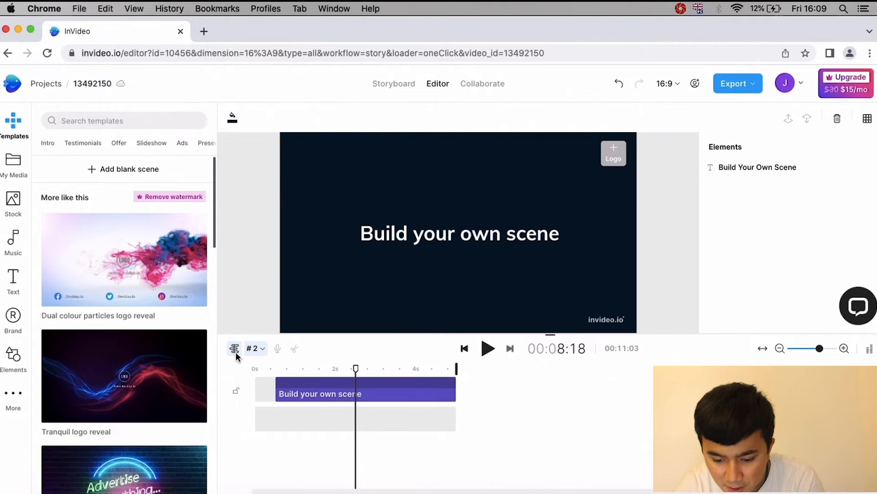
pyautogui.click(235, 349)
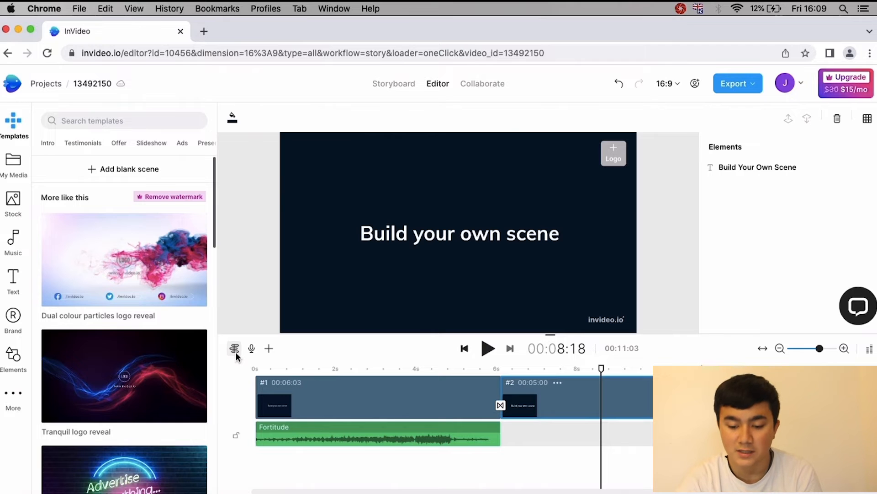
# - Extend the Fortitude track across the second scene, and select the first scene with the playhead at about 2 seconds
pyautogui.moveTo(378, 366); pyautogui.dragTo(507, 368)
pyautogui.click(353, 369)
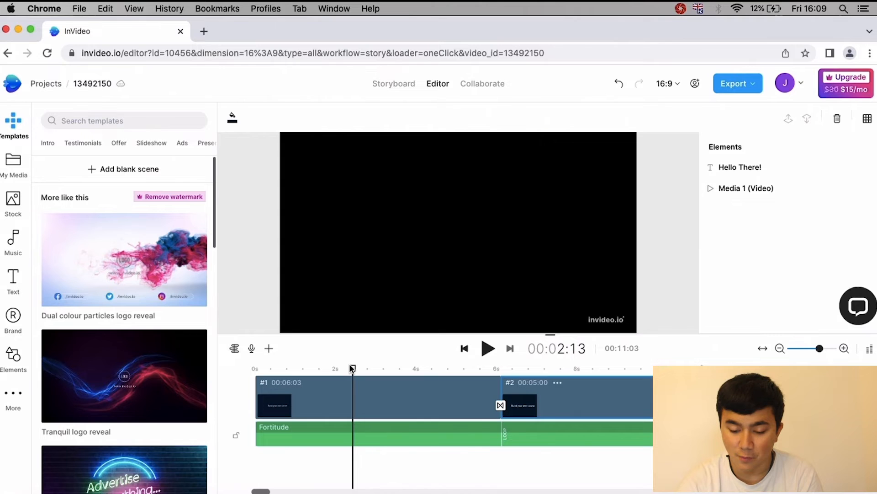
pyautogui.click(346, 389)
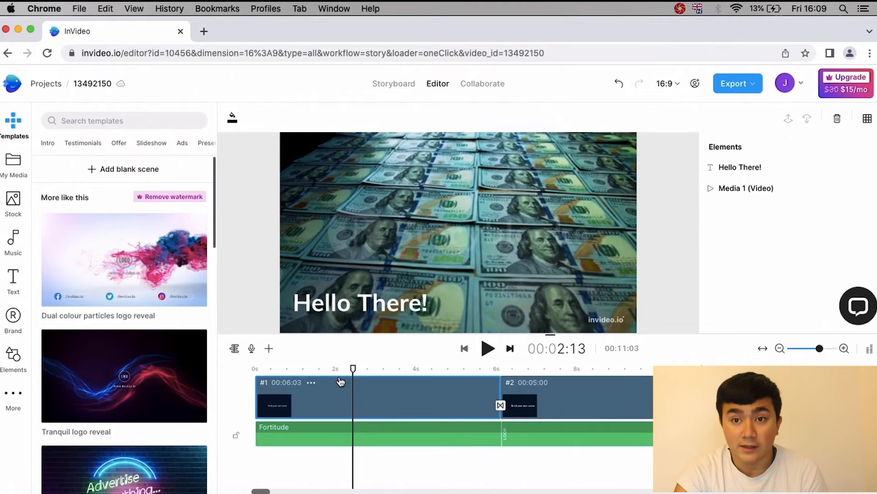
# - Move the playhead into the second scene, to about 7 seconds, and show that scene's layers
pyautogui.moveTo(361, 368); pyautogui.dragTo(548, 380)
pyautogui.rightClick(575, 400)
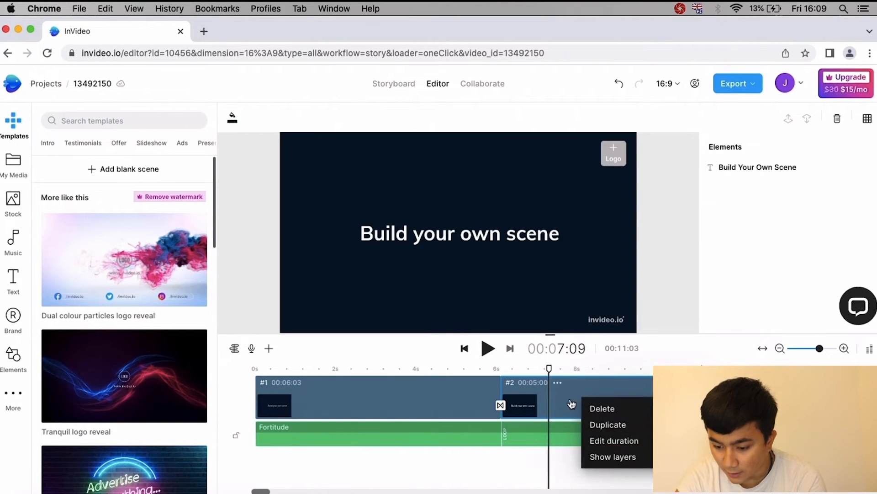
pyautogui.click(617, 457)
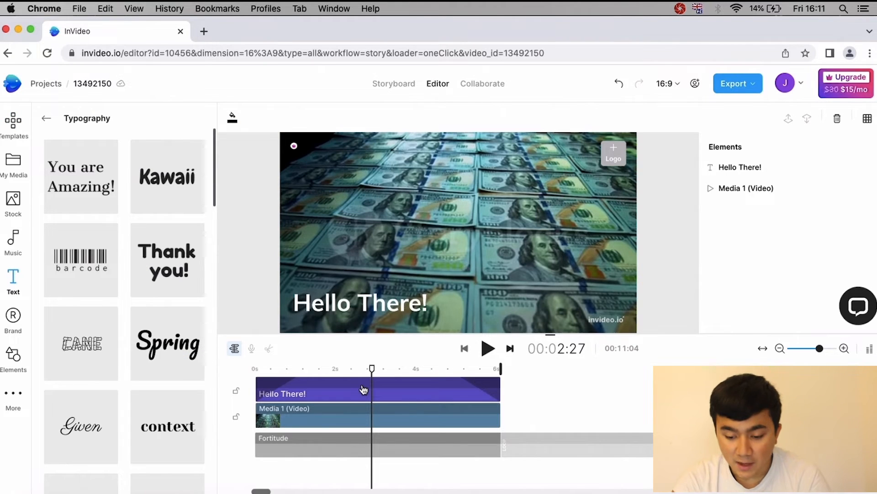
# - Try the background fill and text shadow effects on the first scene's "Hello There!" text
pyautogui.click(364, 389)
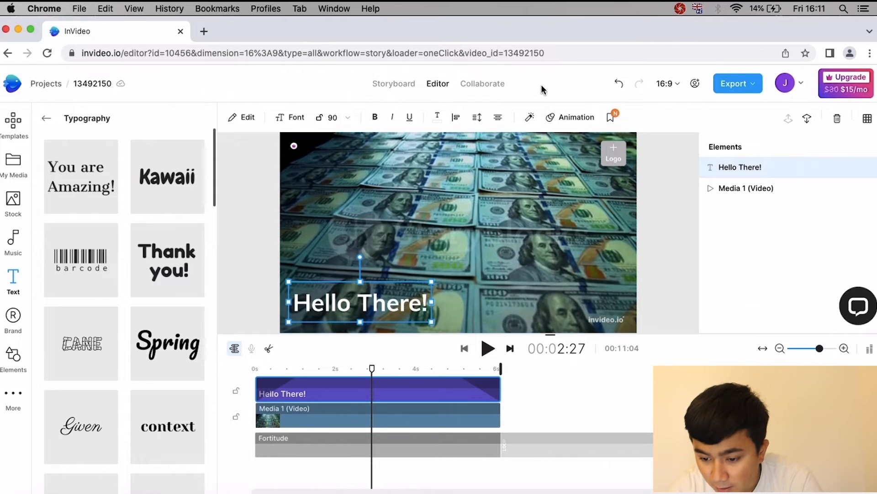
pyautogui.click(530, 119)
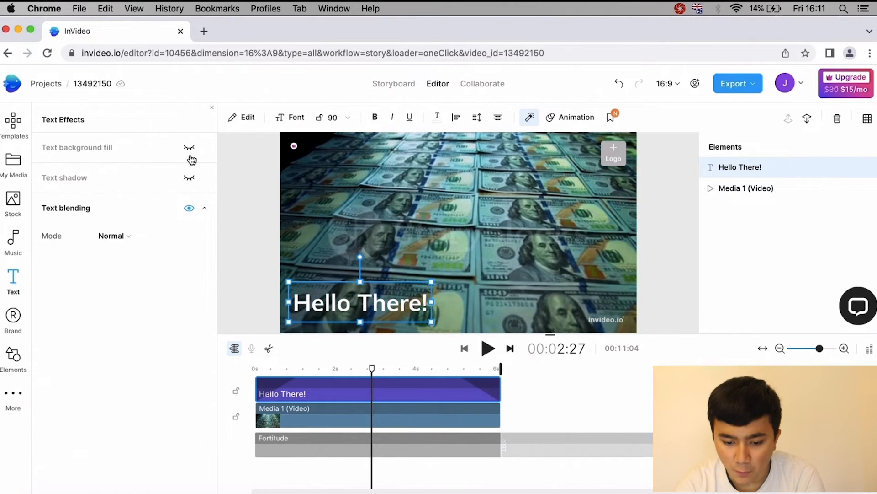
pyautogui.click(190, 148)
pyautogui.click(189, 148)
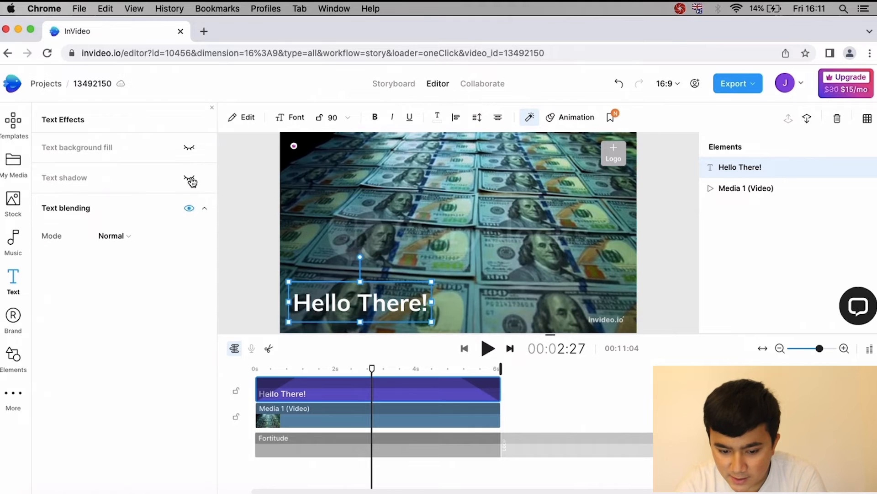
pyautogui.click(190, 180)
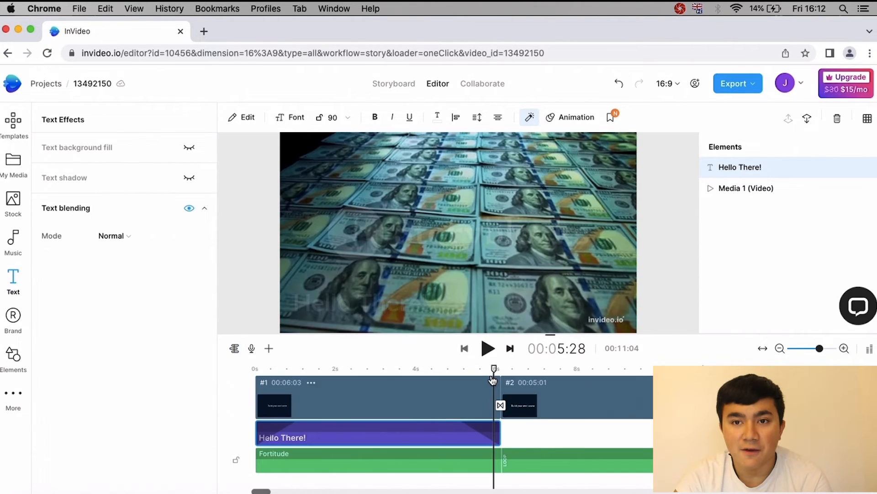
# - Add a Zoom In transition between the first and second scenes and preview the video from the start
pyautogui.click(501, 407)
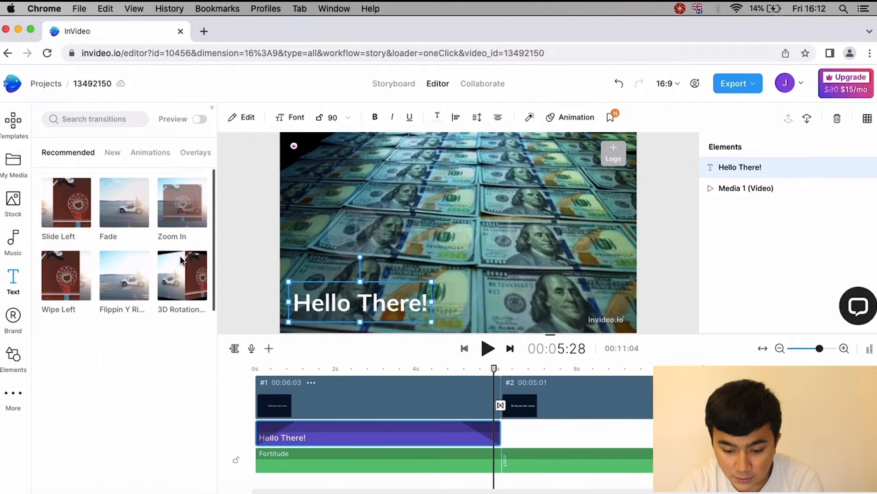
pyautogui.click(184, 211)
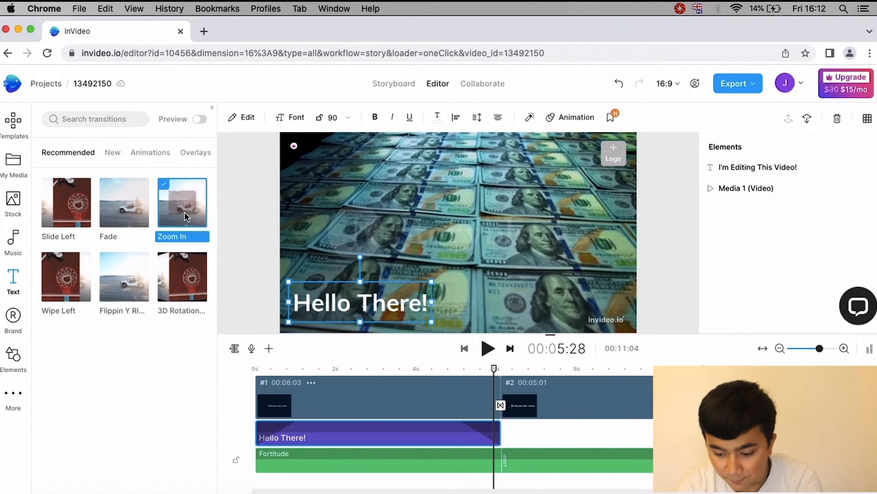
pyautogui.click(326, 370)
pyautogui.moveTo(320, 370); pyautogui.dragTo(244, 369)
pyautogui.press('space')
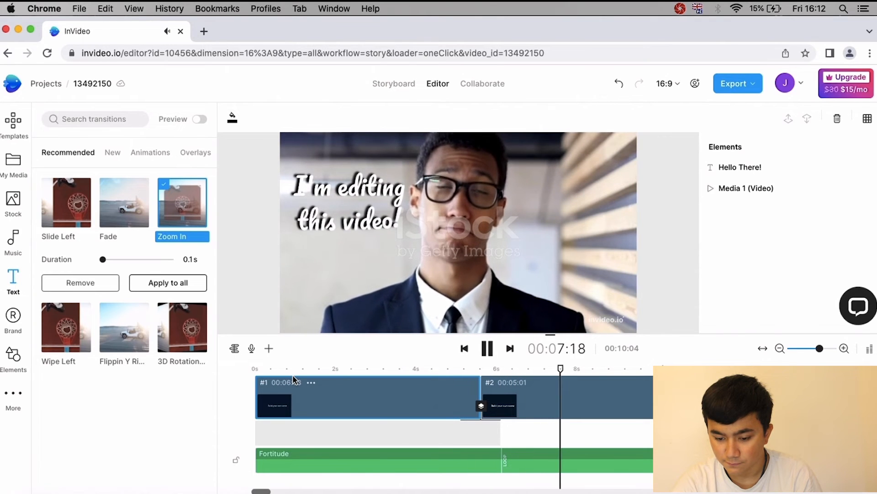
pyautogui.click(235, 370)
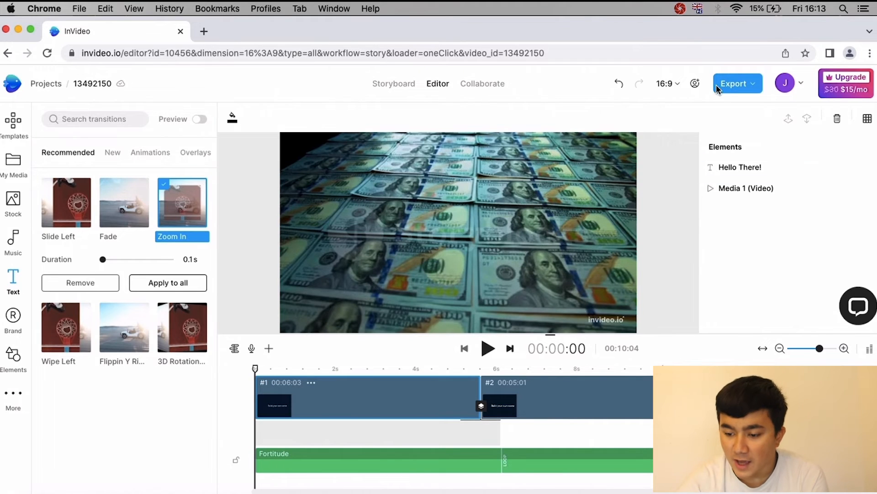
# - Export the video at 720p, download it free with the watermark, and close the export preview
pyautogui.click(737, 83)
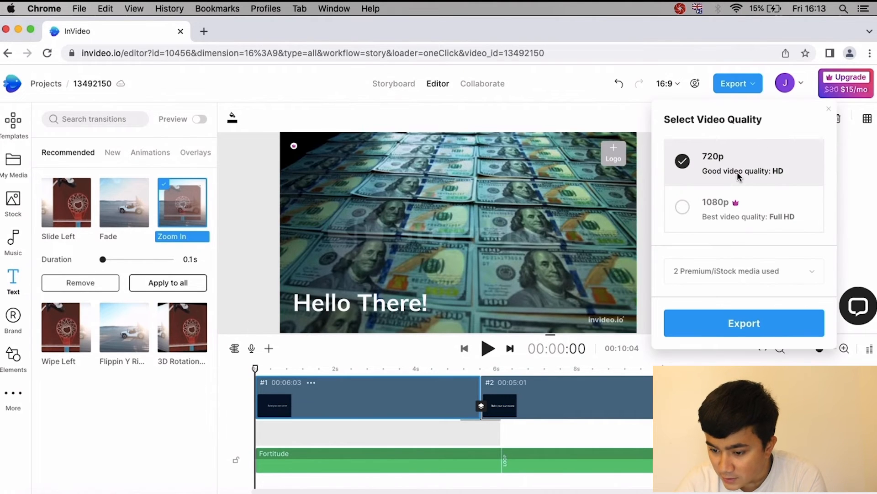
pyautogui.click(719, 330)
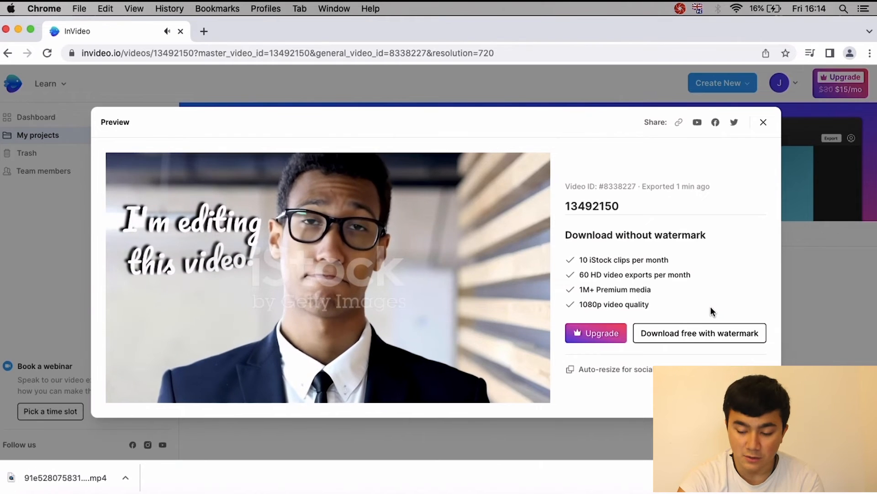
pyautogui.click(676, 332)
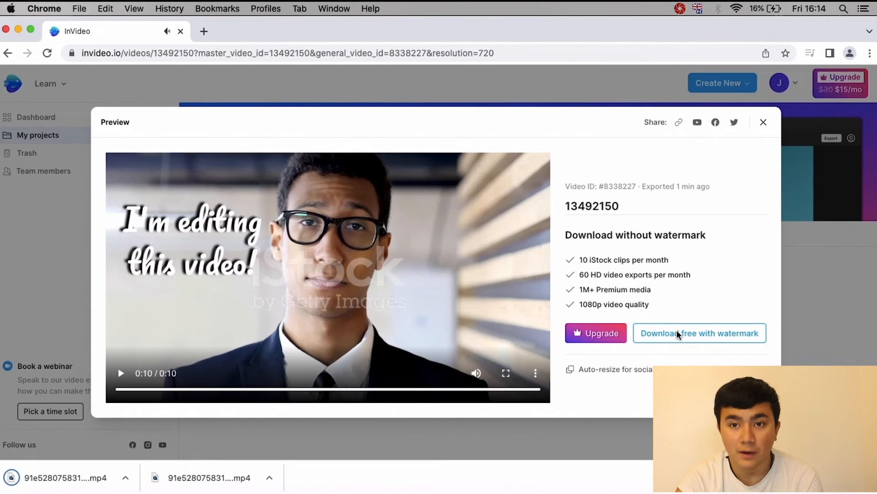
pyautogui.press('Escape')
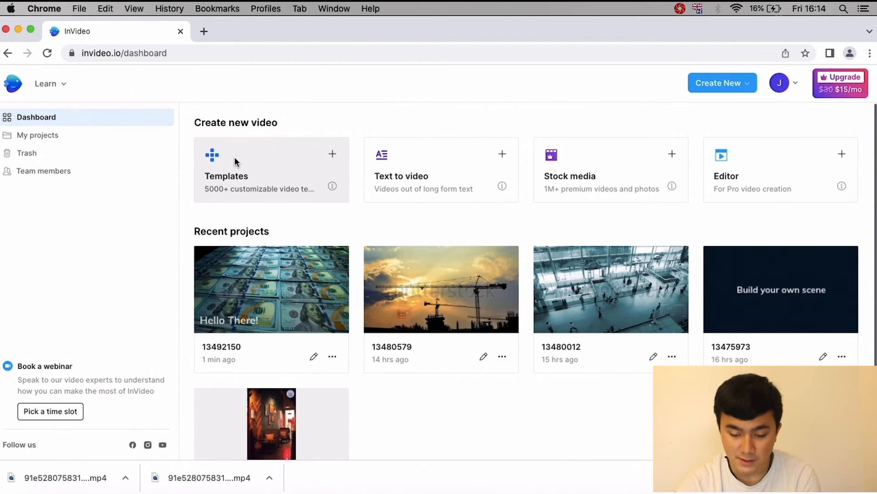
# - Start a new video from the template library, choosing the vertical "What's the cutest place in town for coffee?" template
pyautogui.click(710, 84)
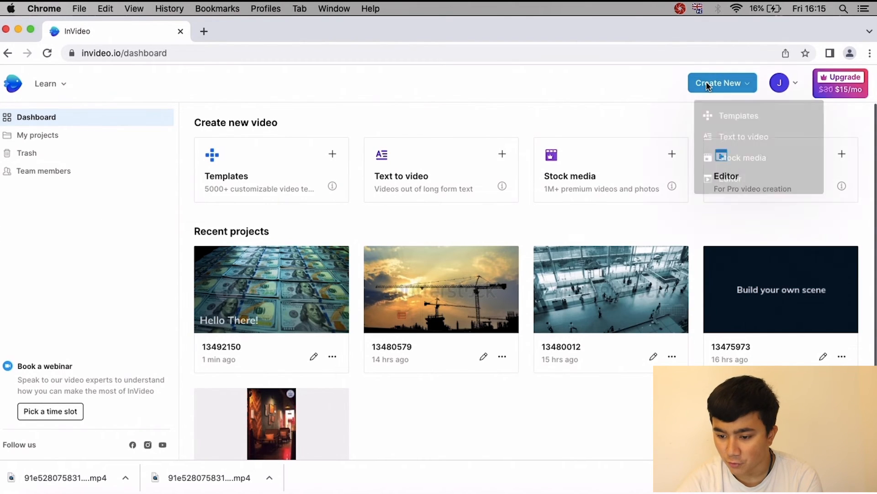
pyautogui.click(719, 116)
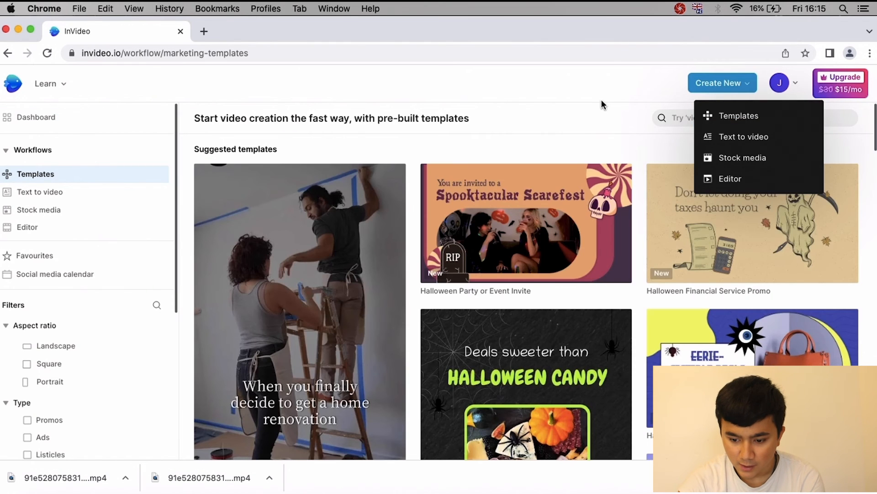
pyautogui.click(485, 143)
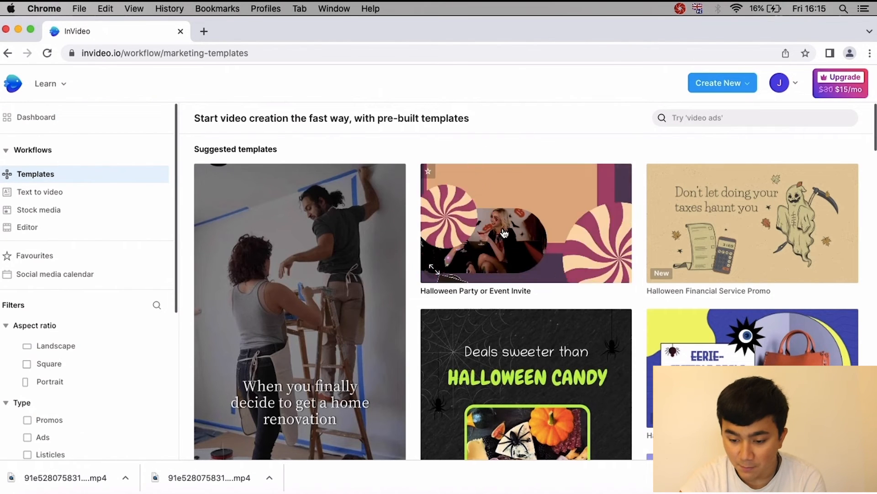
pyautogui.scroll(-3, 505, 230)
pyautogui.scroll(-10, 504, 230)
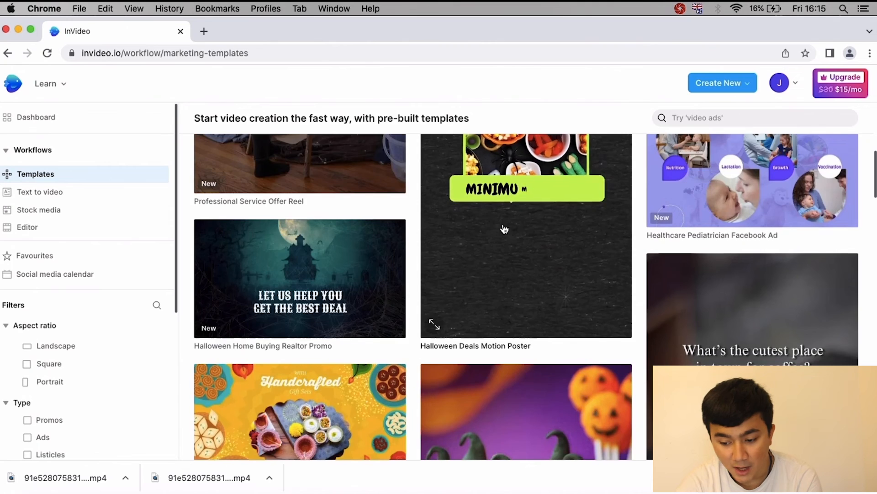
pyautogui.scroll(-1, 504, 227)
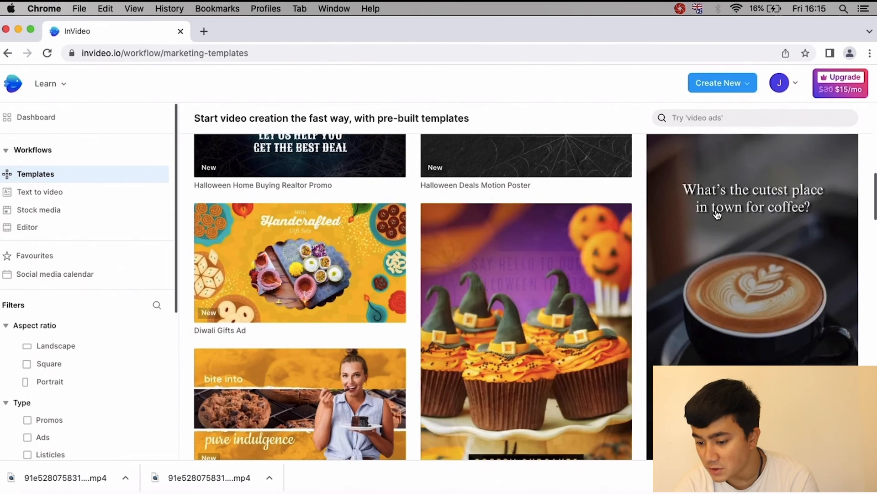
pyautogui.click(717, 214)
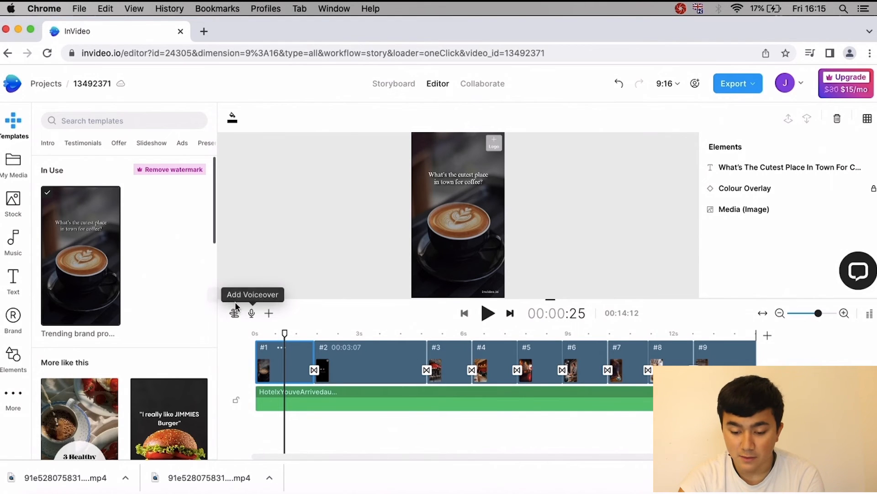
# - Show the individual layers of the coffee template's first scene
pyautogui.click(280, 348)
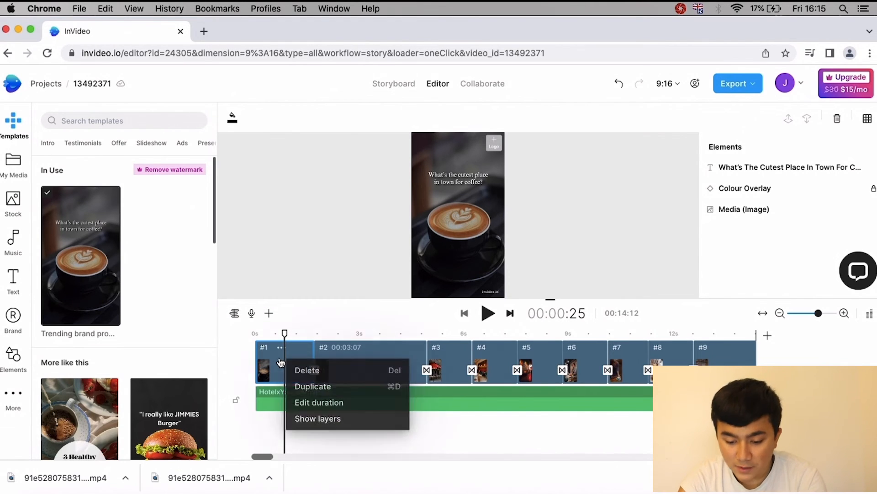
pyautogui.click(327, 420)
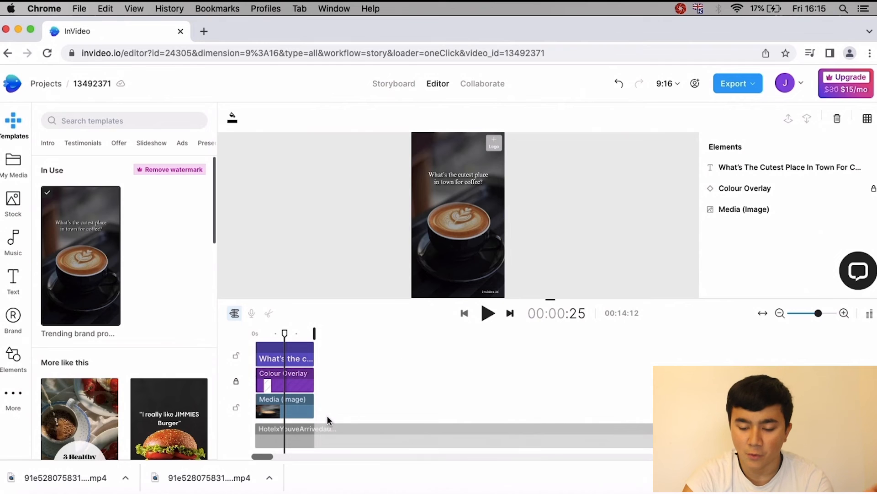
pyautogui.click(328, 412)
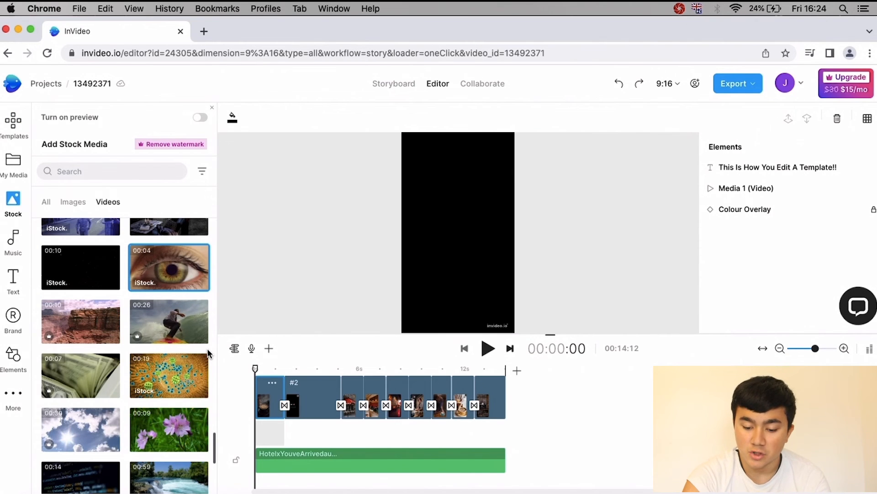
# - Play the edited template video from start to end and export it at 720p
pyautogui.press('space')
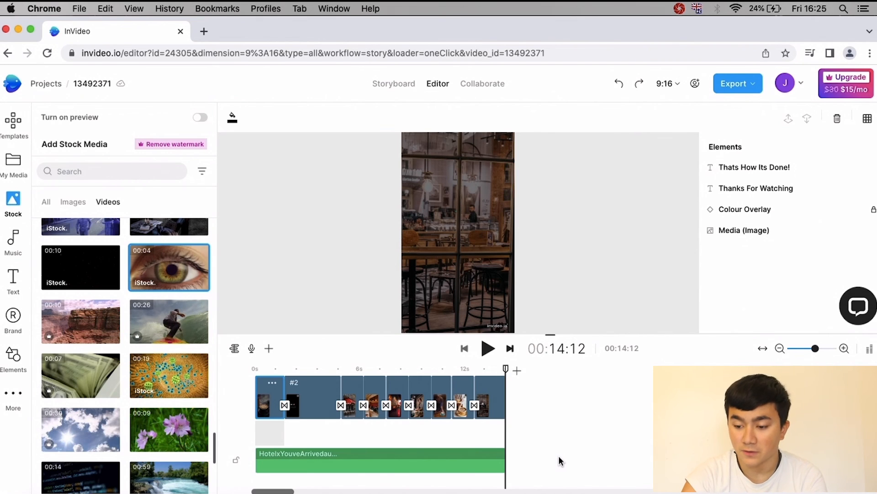
pyautogui.click(738, 85)
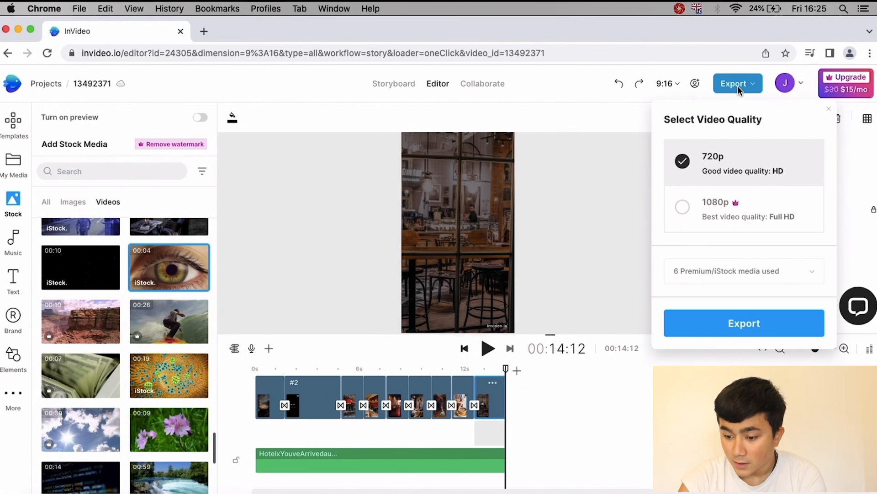
pyautogui.click(729, 324)
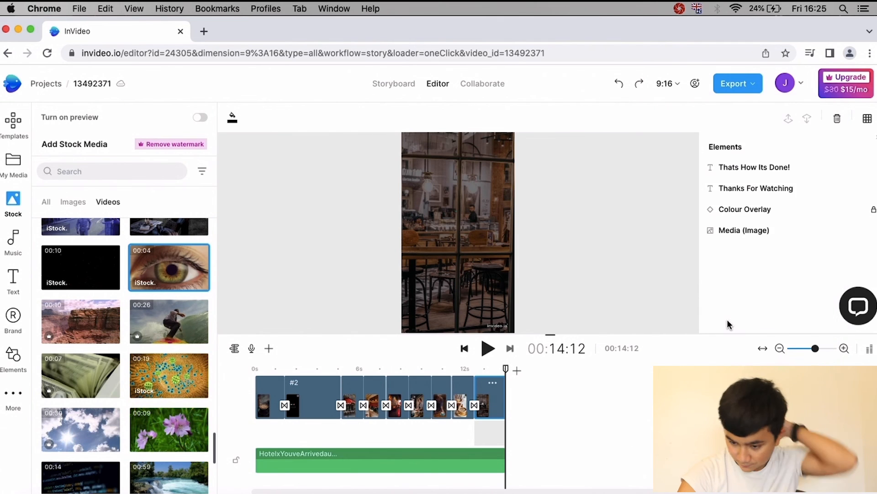